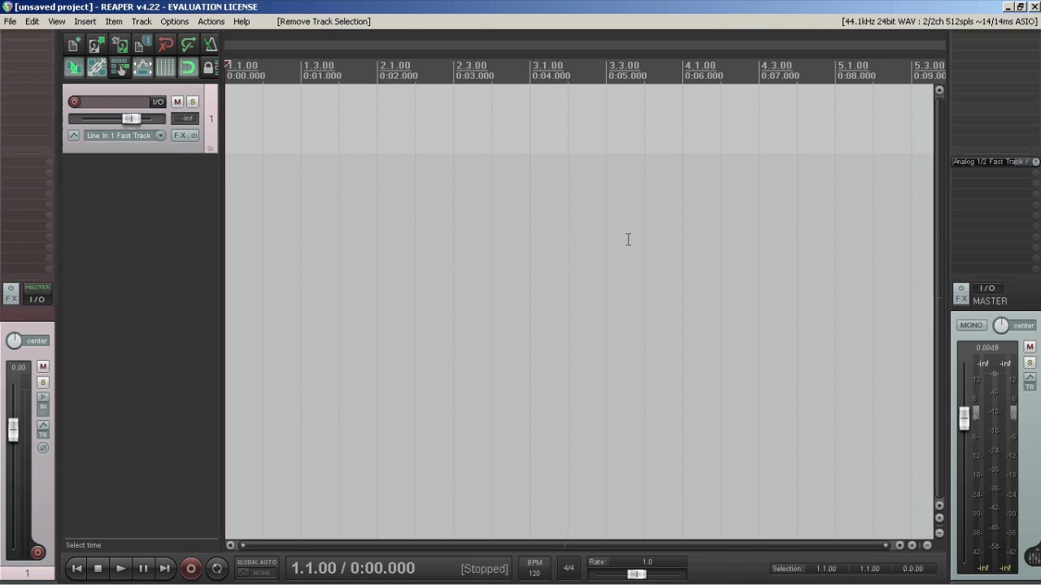
Open REAPER Preferences from the Options menu, then close the window again.
{"action": "left_click", "coordinate": [177, 23]}
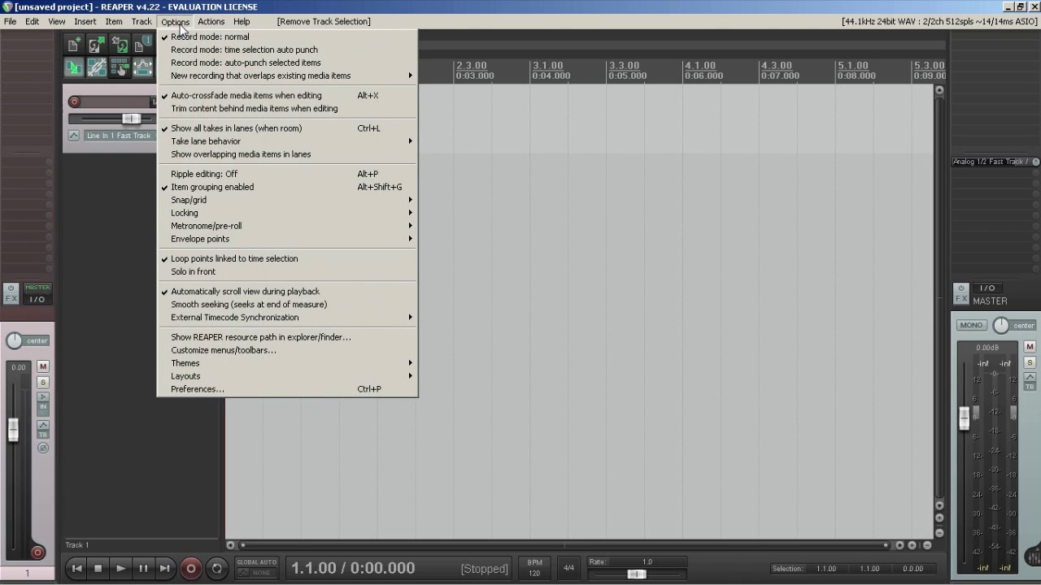
{"action": "left_click", "coordinate": [202, 388]}
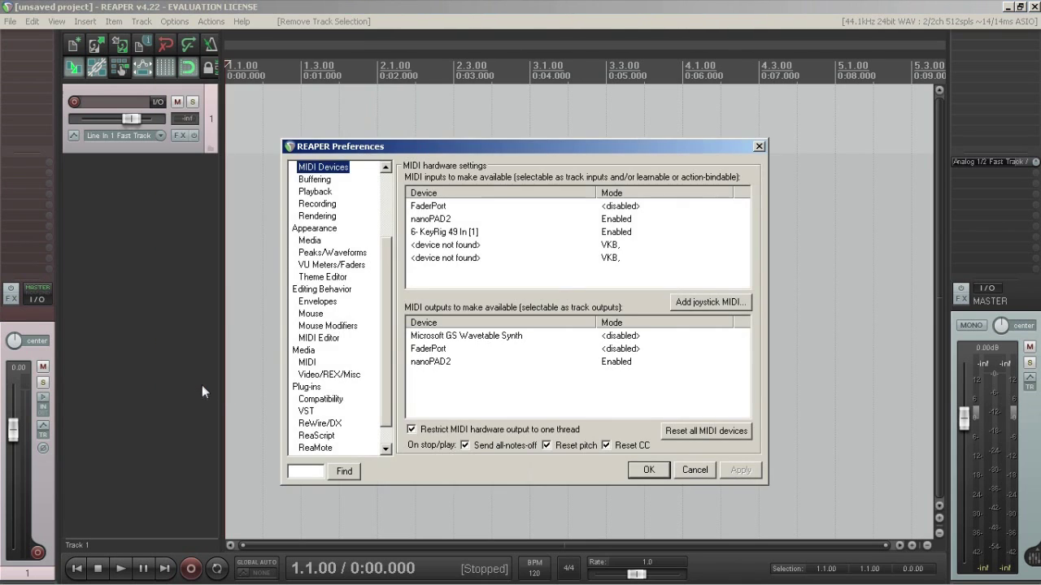
{"action": "left_click", "coordinate": [759, 146]}
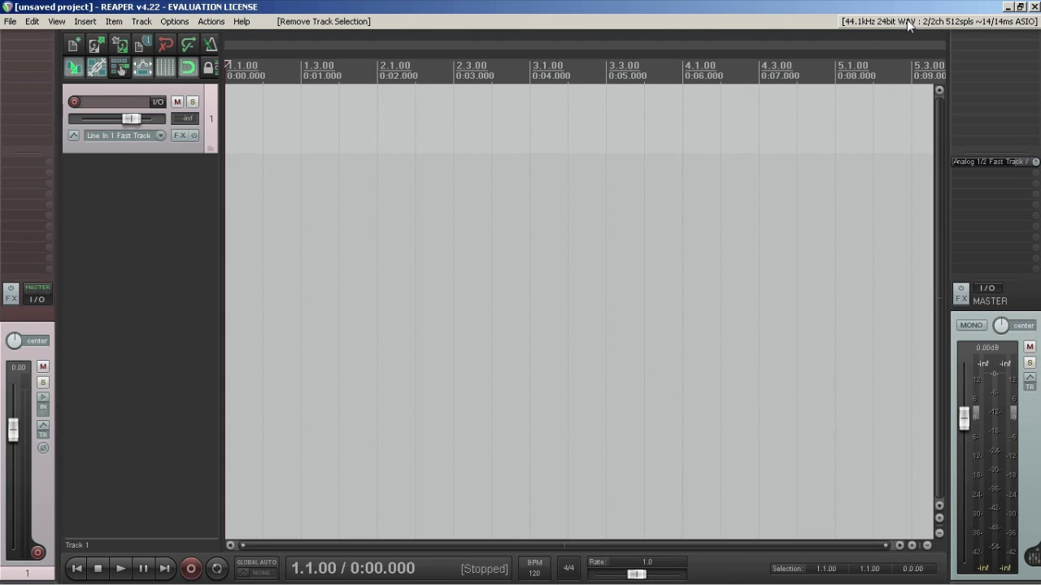
Reopen Preferences on the Audio Device page and expand the Audio system dropdown.
{"action": "left_click", "coordinate": [886, 22]}
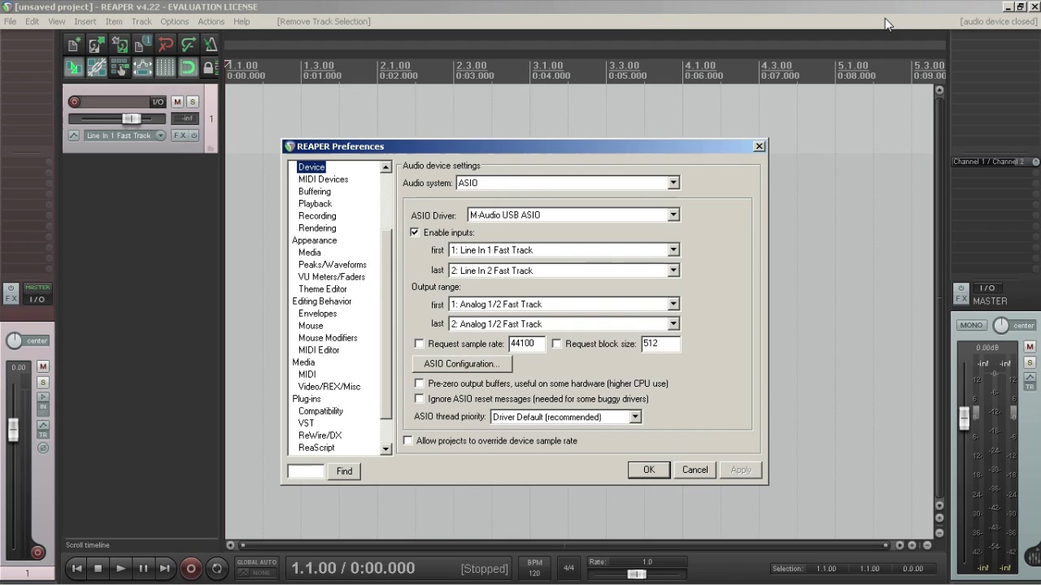
{"action": "scroll", "coordinate": [382, 244], "scroll_direction": "up", "scroll_amount": 2}
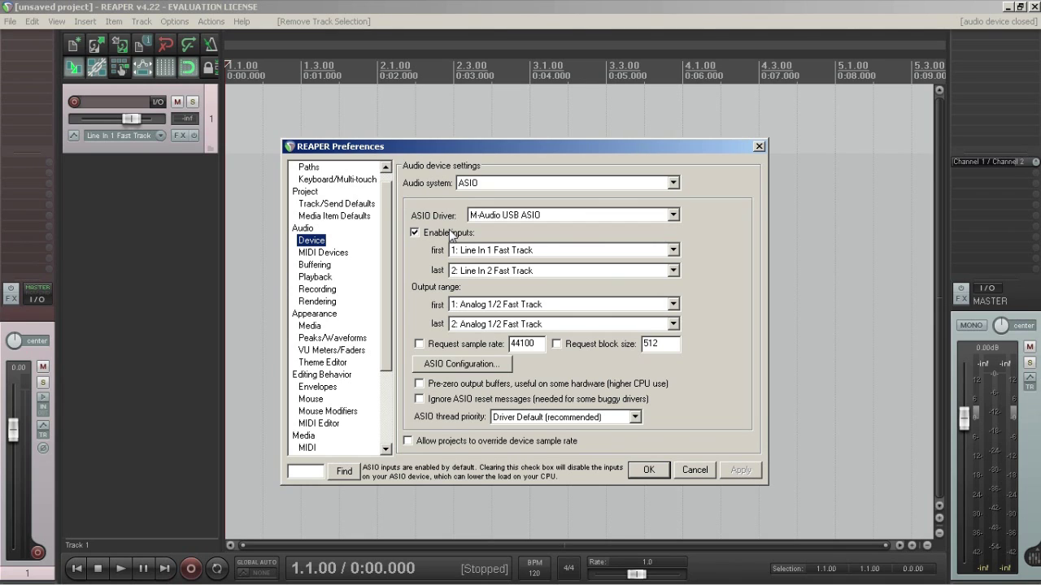
{"action": "left_click", "coordinate": [519, 186]}
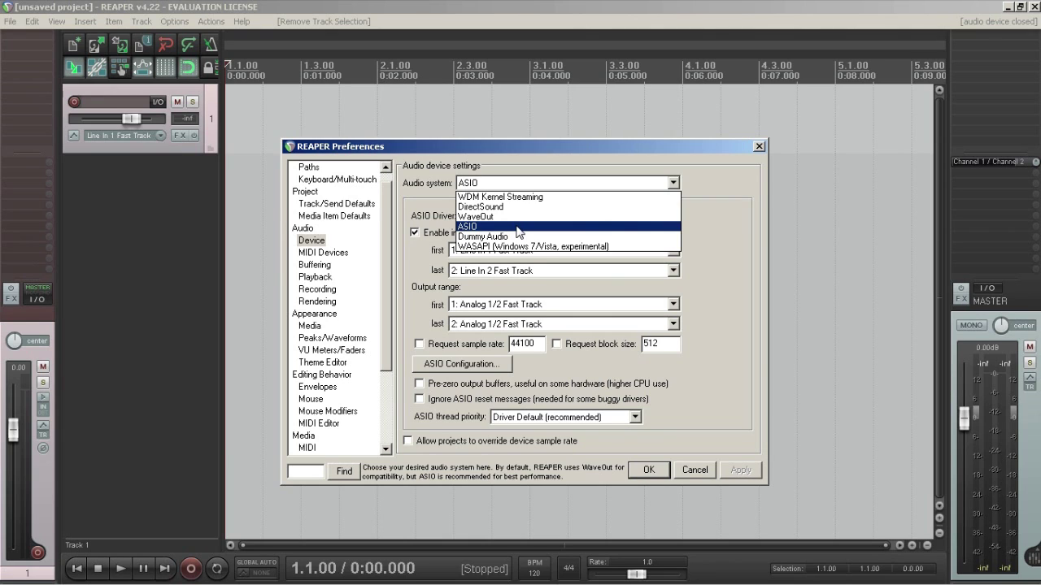
Choose ASIO as the audio system and pick the M-Audio USB ASIO driver.
{"action": "left_click", "coordinate": [517, 228]}
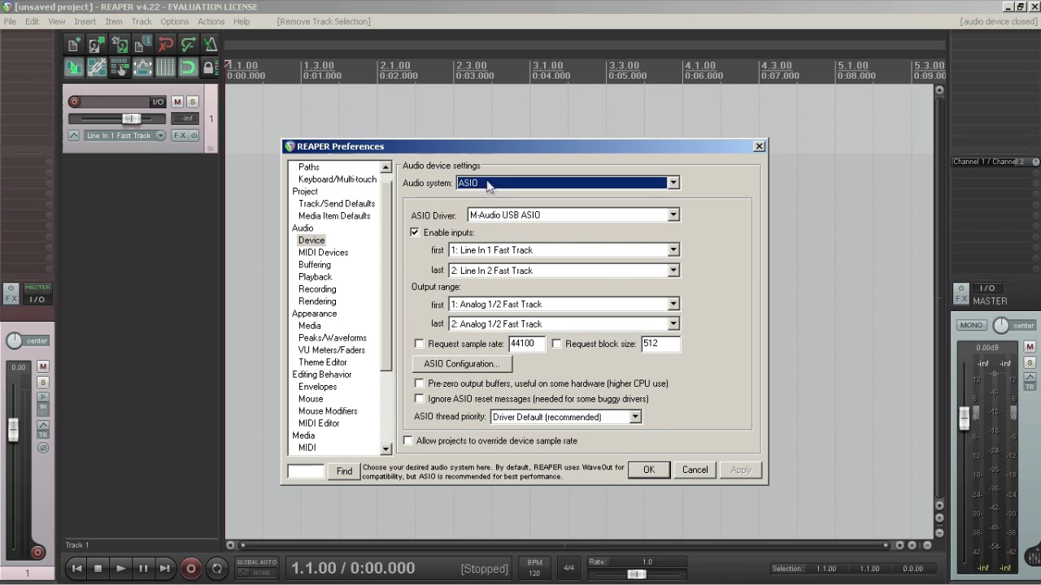
{"action": "left_click", "coordinate": [527, 218]}
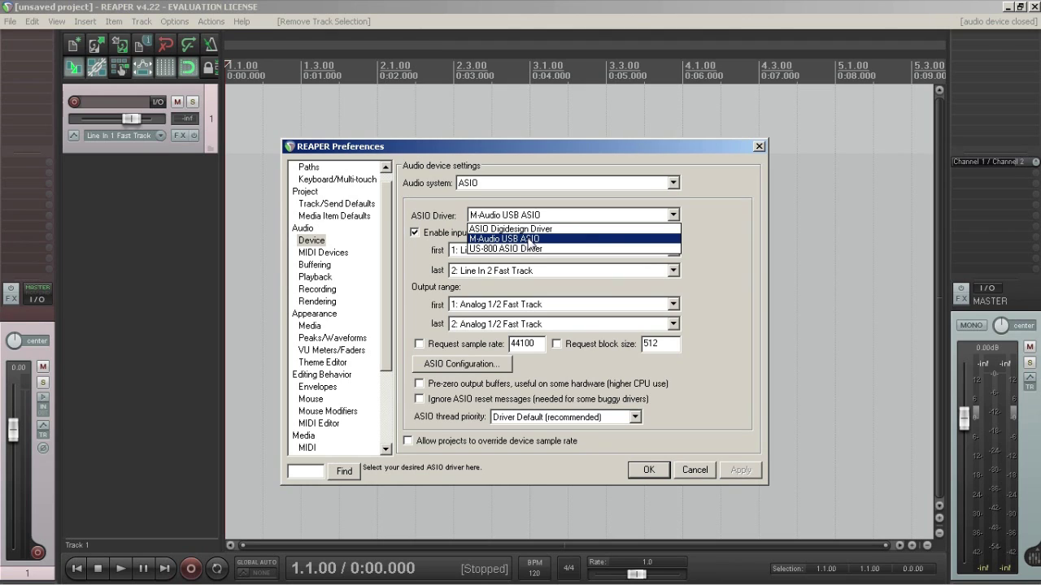
{"action": "left_click", "coordinate": [529, 240]}
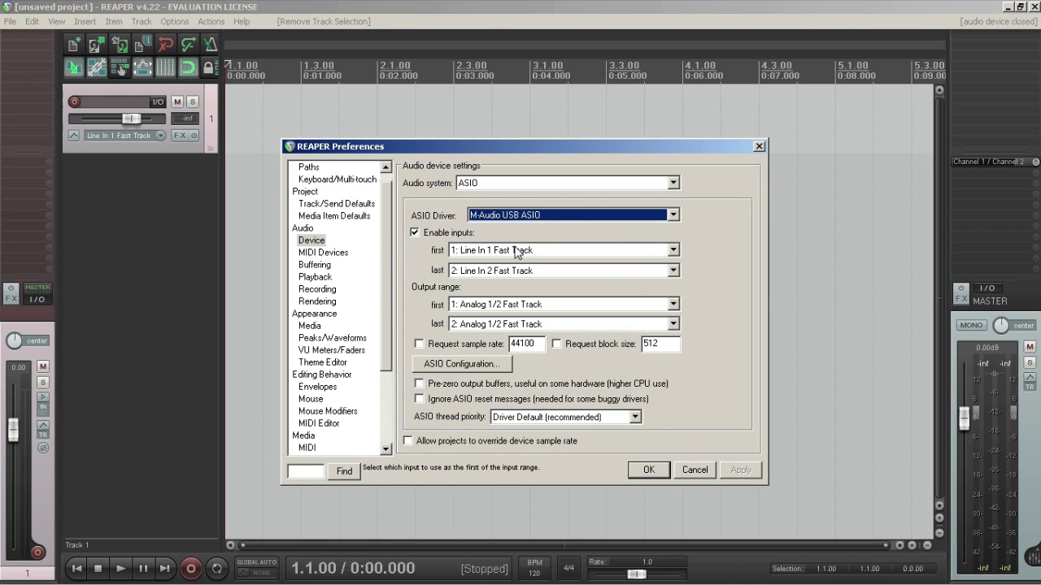
Enable inputs and keep the range 1: Line In 1 Fast Track to 2: Line In 2 Fast Track.
{"action": "left_click", "coordinate": [516, 254]}
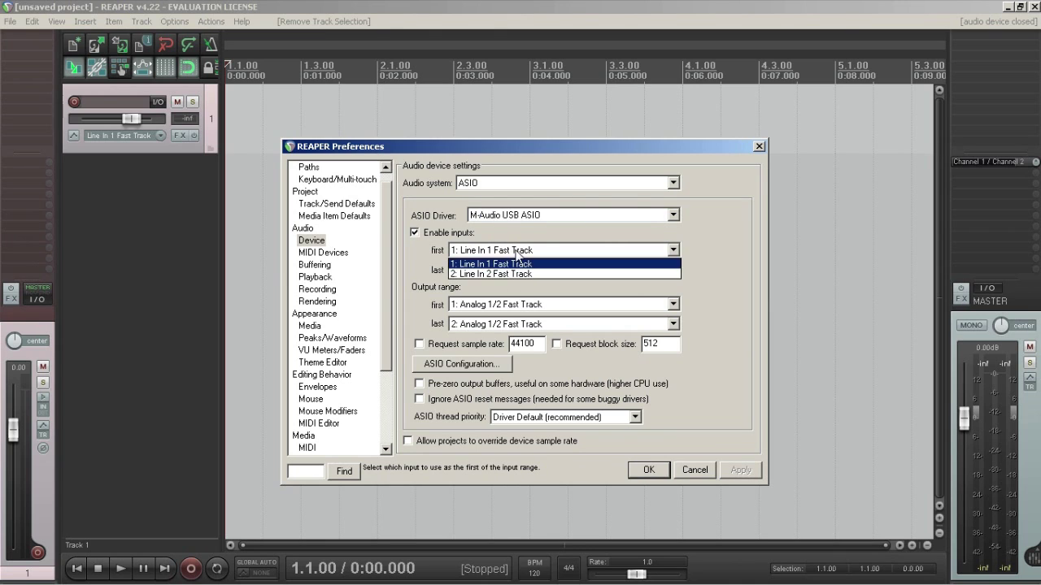
{"action": "left_click", "coordinate": [510, 262]}
{"action": "left_click", "coordinate": [506, 271]}
{"action": "left_click", "coordinate": [506, 272]}
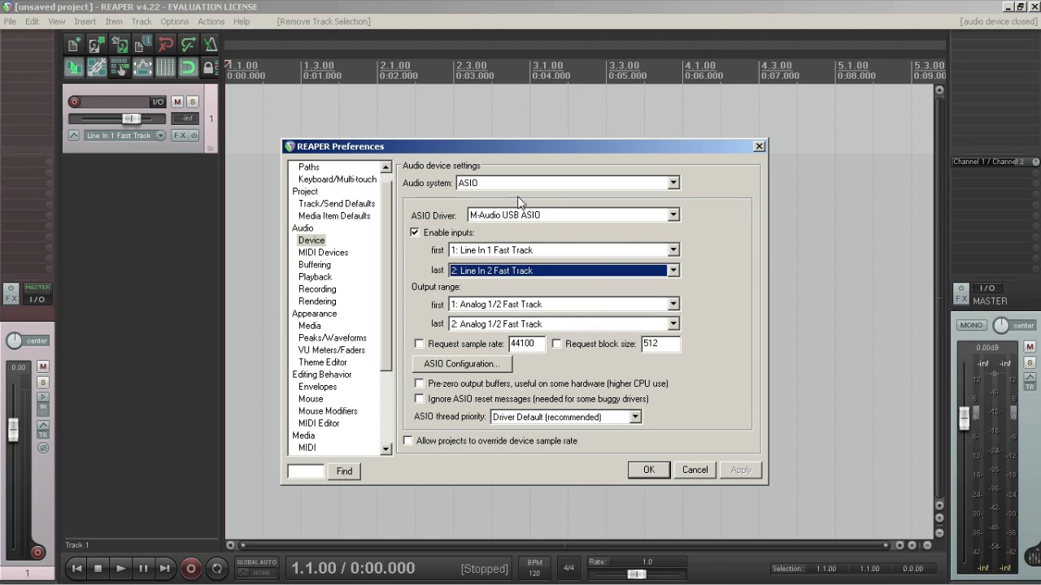
{"action": "left_click", "coordinate": [492, 256]}
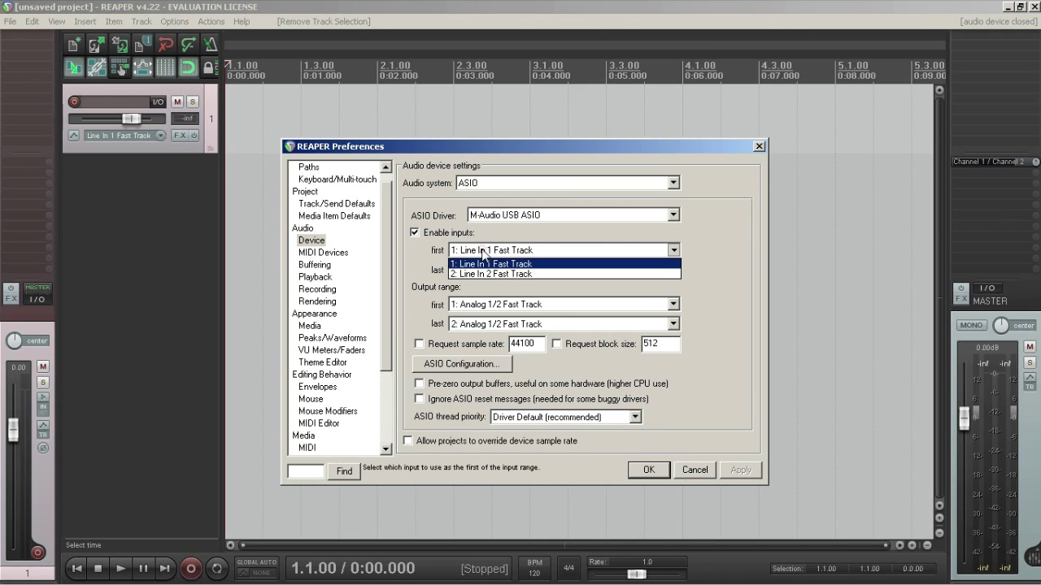
{"action": "left_click", "coordinate": [488, 260]}
{"action": "left_click", "coordinate": [491, 271]}
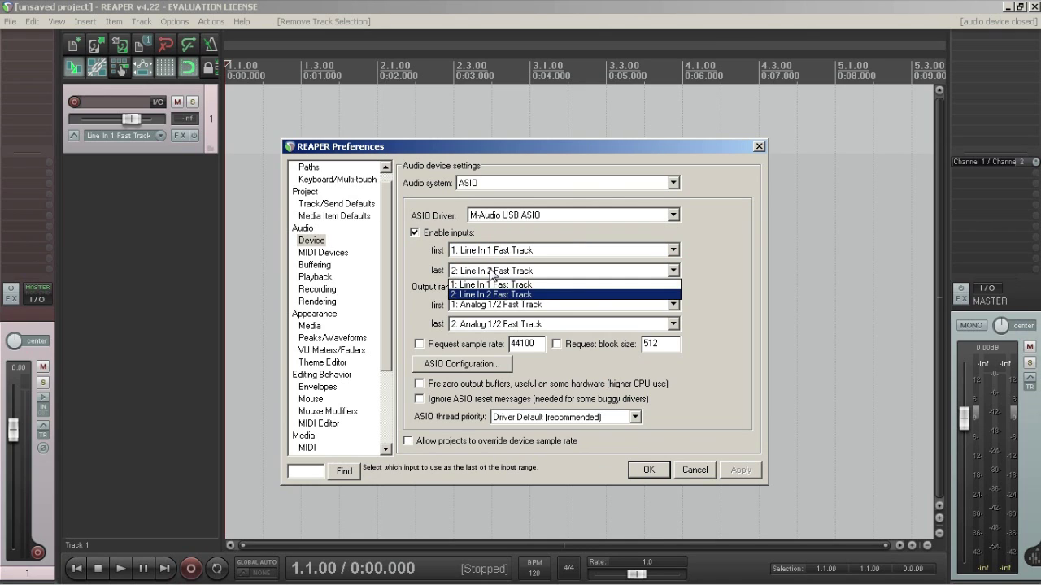
{"action": "left_click", "coordinate": [490, 270]}
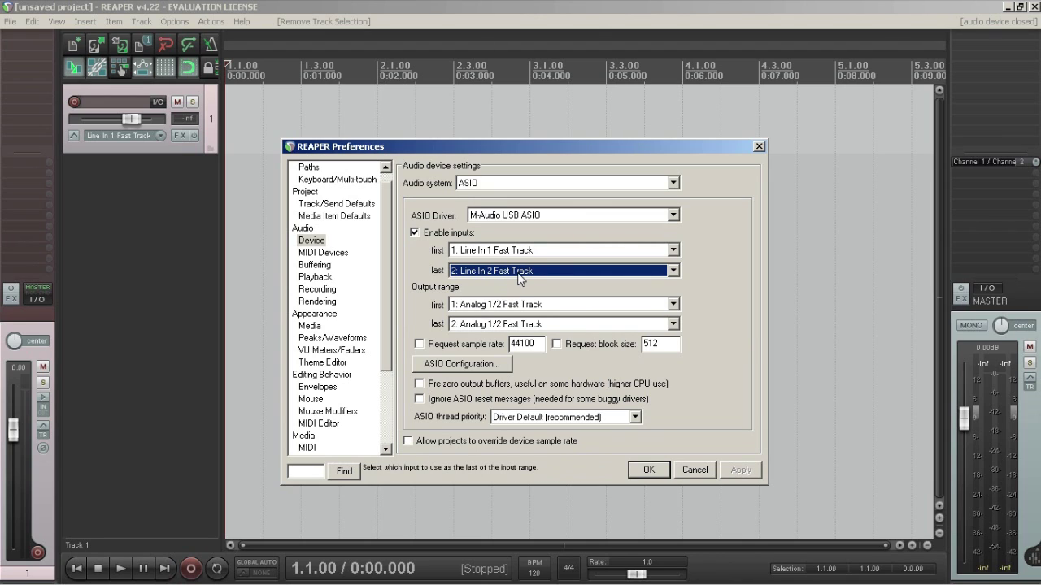
Set the output range from 1: Analog 1/2 Fast Track to 2: Analog 1/2 Fast Track.
{"action": "left_click", "coordinate": [464, 303]}
{"action": "left_click", "coordinate": [475, 318]}
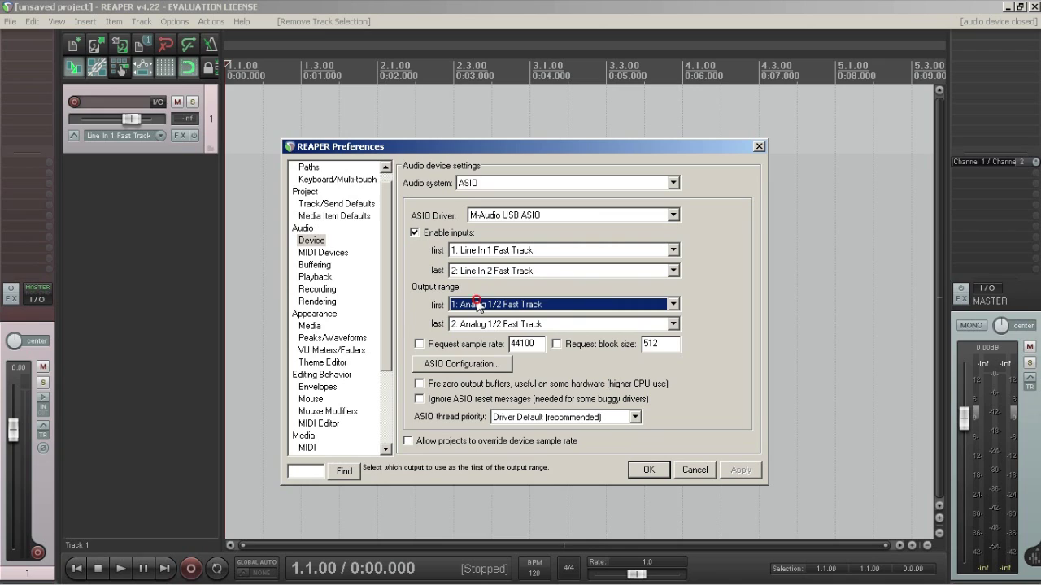
{"action": "left_click", "coordinate": [478, 324]}
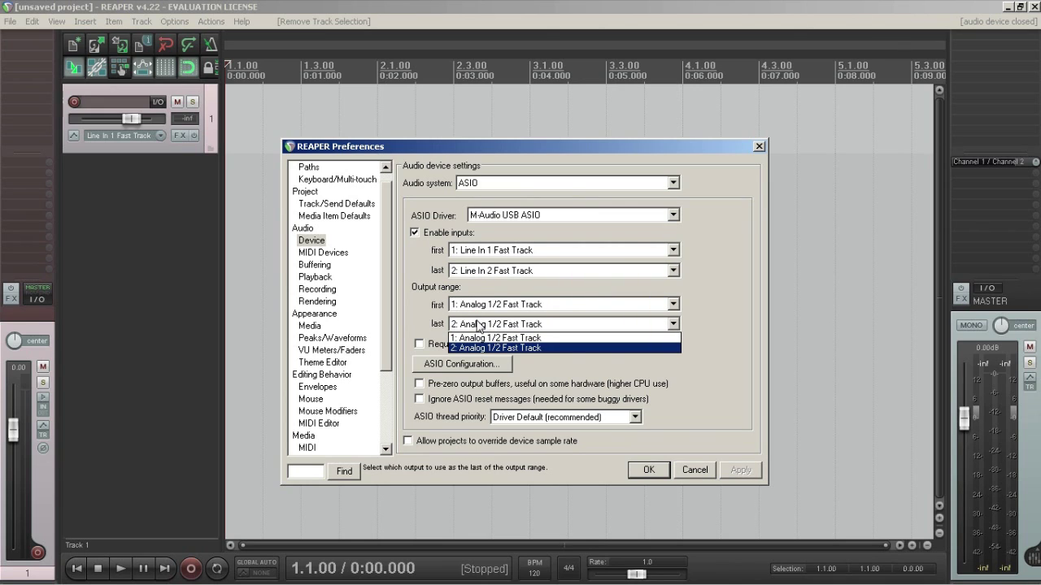
{"action": "left_click", "coordinate": [477, 325]}
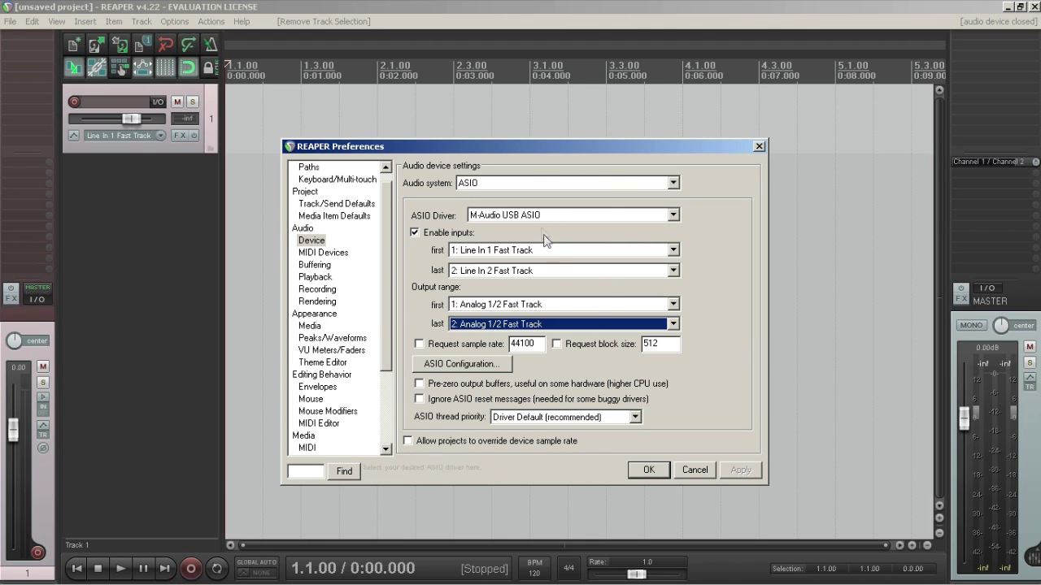
Tick Request sample rate at 44100 and Request block size at 512.
{"action": "left_click", "coordinate": [419, 345]}
{"action": "left_click", "coordinate": [557, 344]}
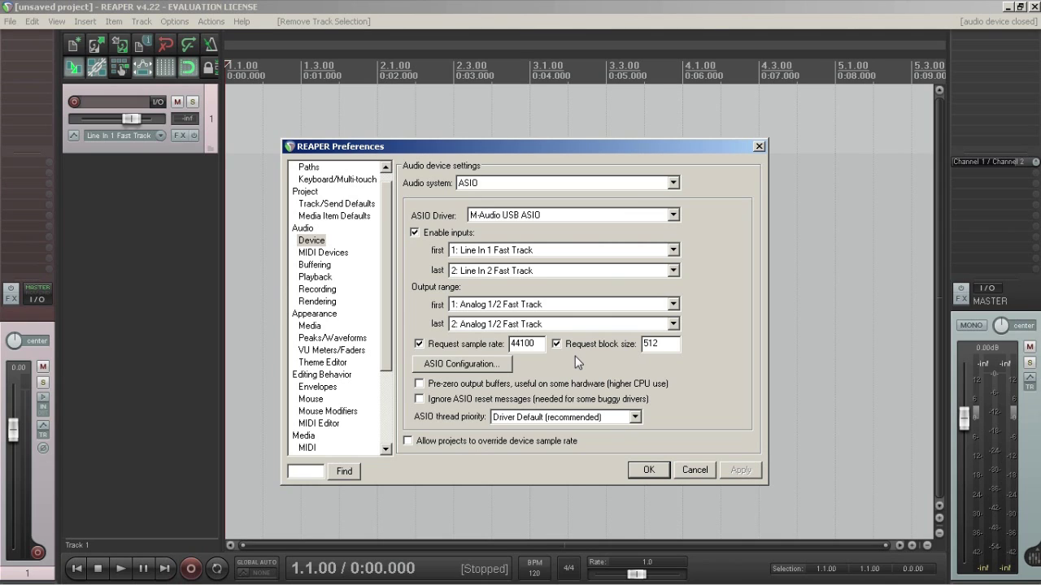
{"action": "left_click", "coordinate": [473, 366]}
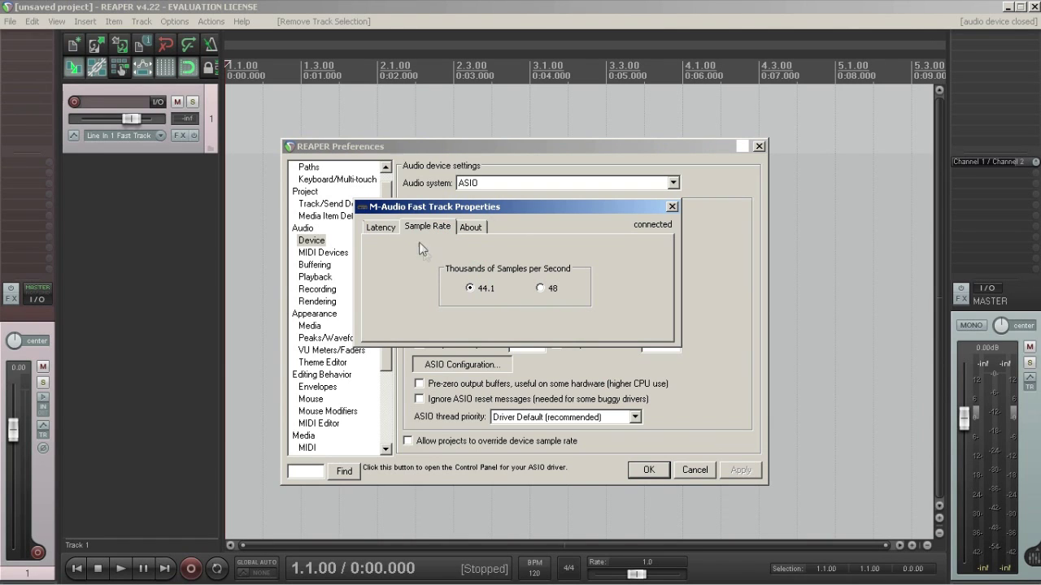
{"action": "left_click", "coordinate": [378, 227]}
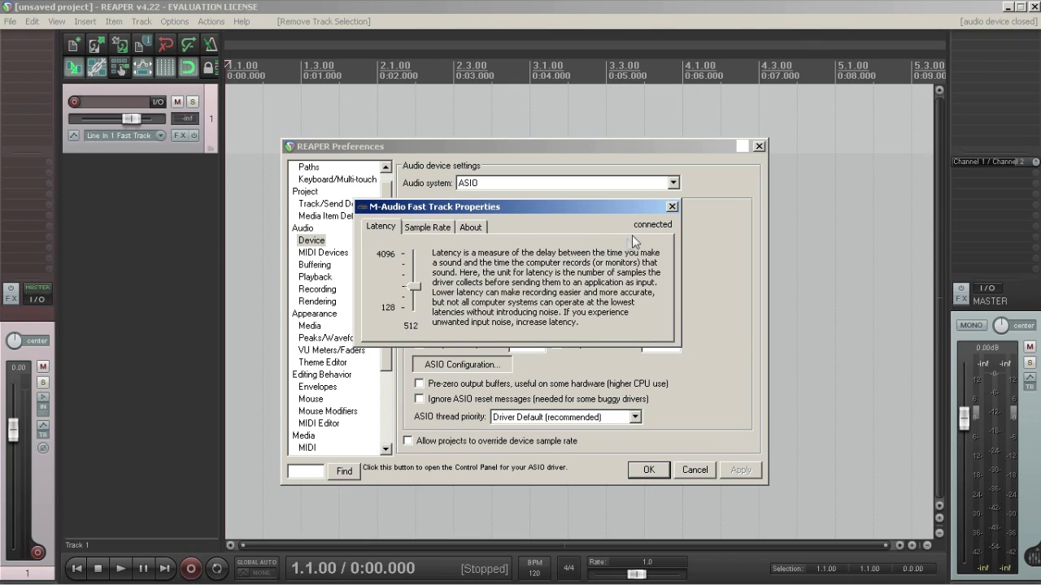
{"action": "left_click", "coordinate": [412, 228]}
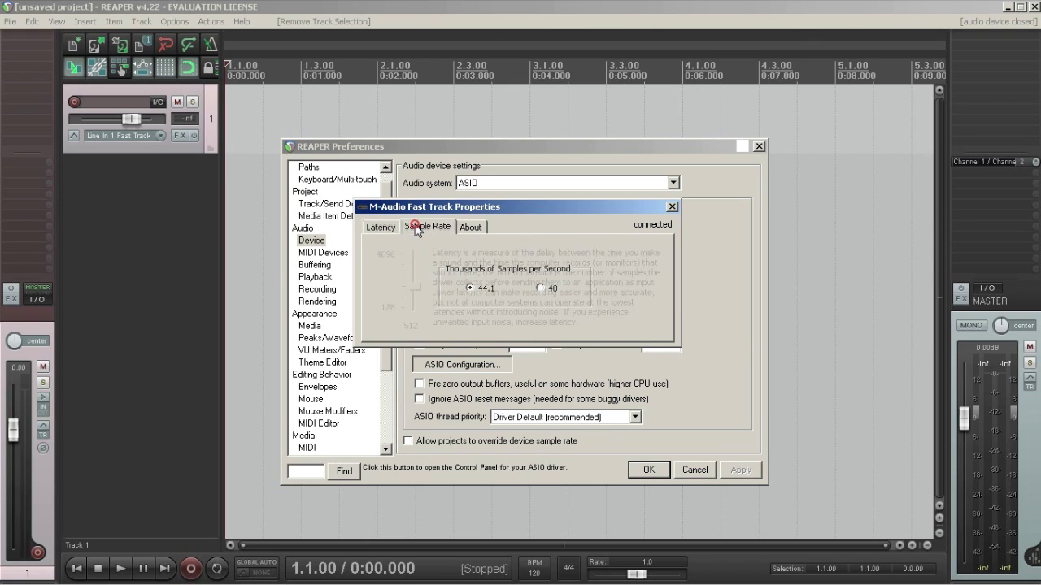
{"action": "left_click", "coordinate": [379, 228]}
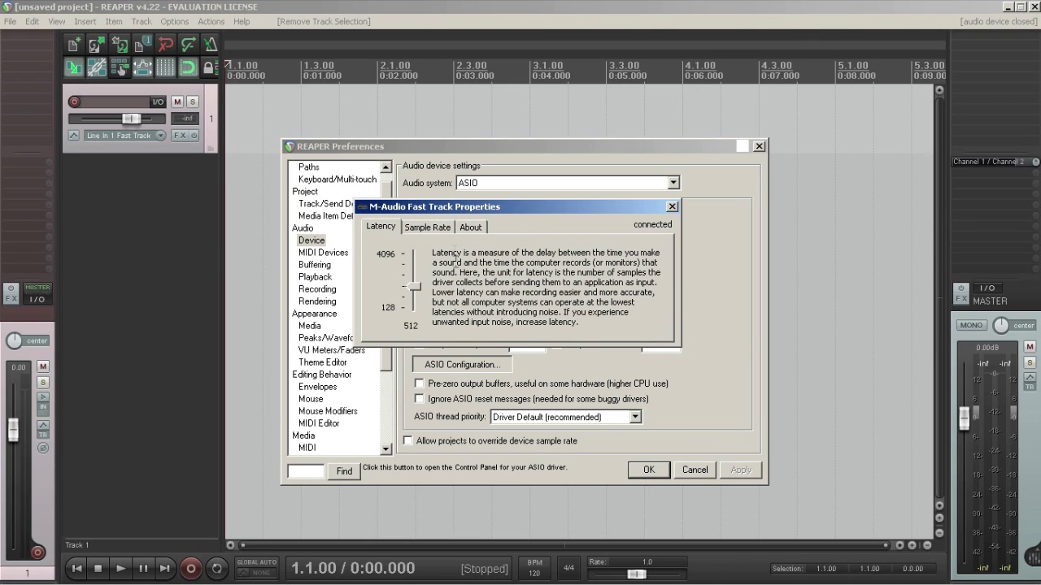
{"action": "left_click", "coordinate": [671, 205]}
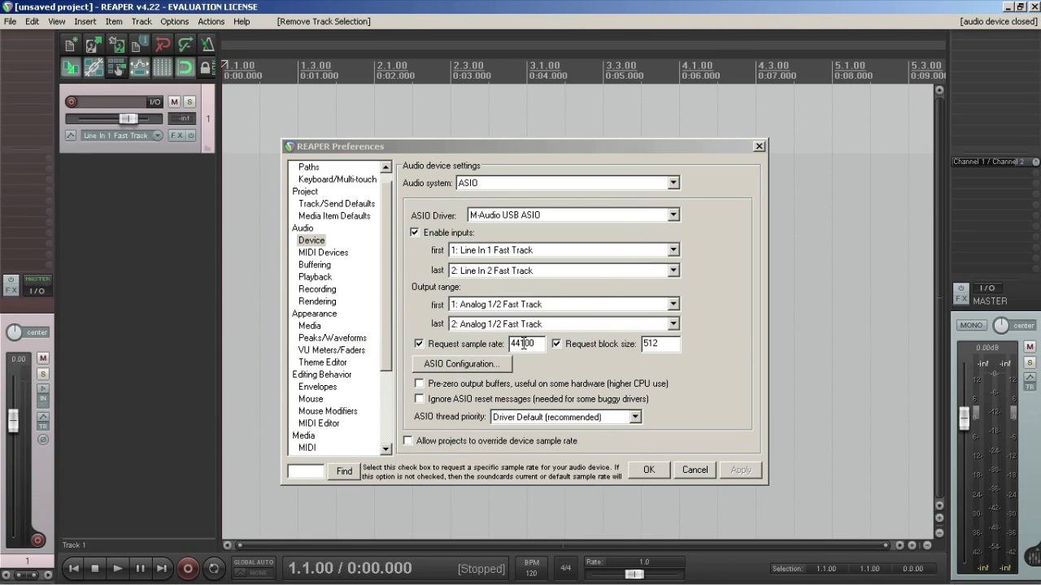
{"action": "left_click_drag", "start_coordinate": [510, 344], "coordinate": [526, 344]}
{"action": "double_click", "coordinate": [666, 344]}
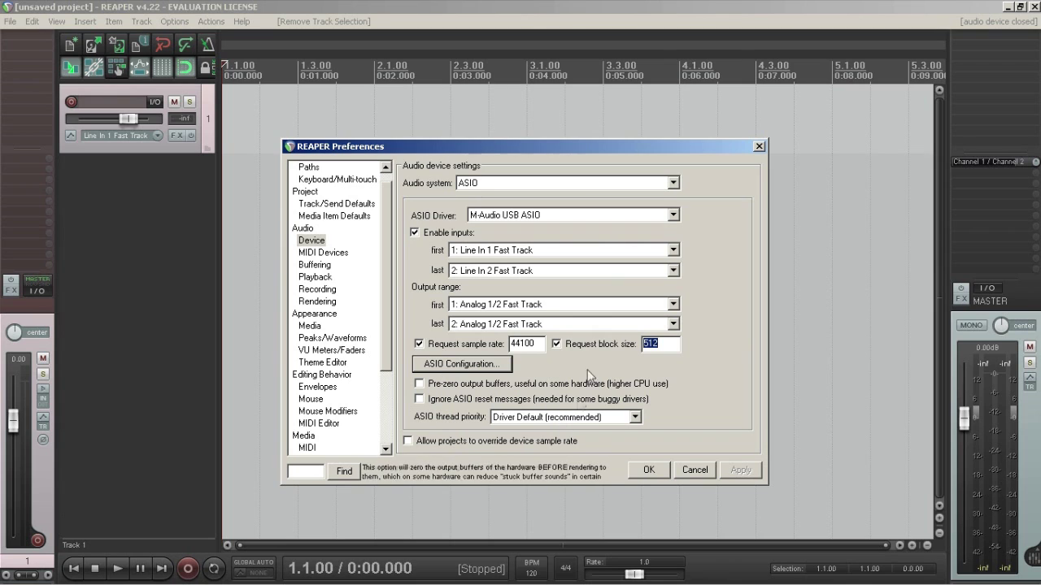
{"action": "left_click", "coordinate": [587, 418]}
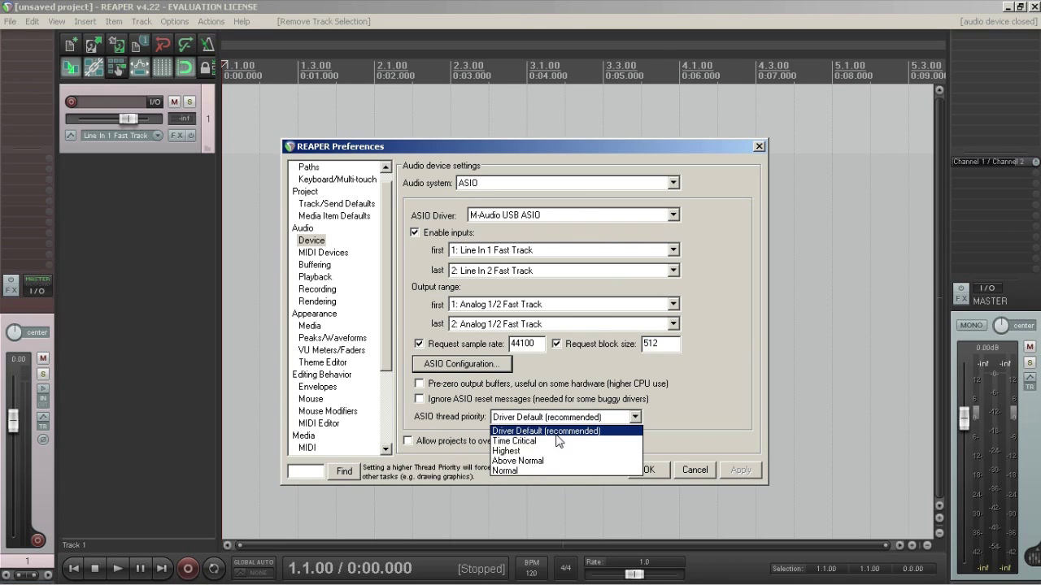
{"action": "left_click", "coordinate": [555, 432]}
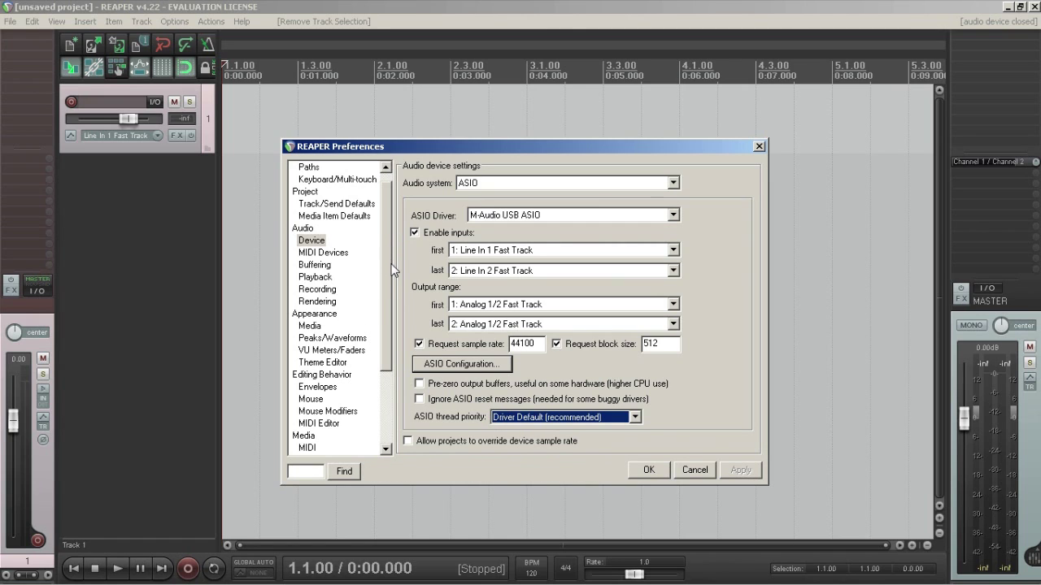
Show the MIDI Devices page and select the FaderPort input, FaderPort output and KeyRig 49 input.
{"action": "left_click", "coordinate": [337, 256]}
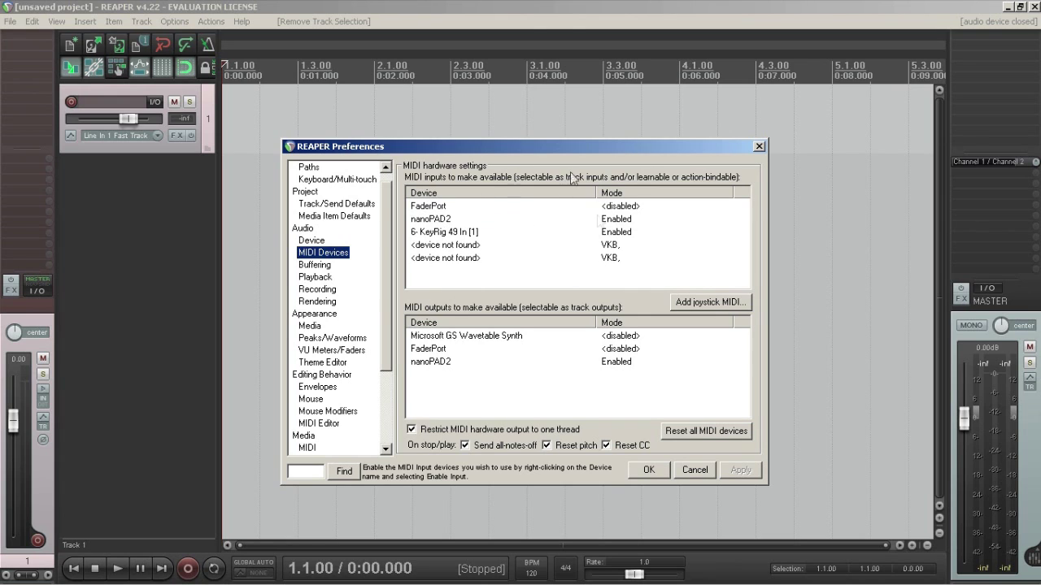
{"action": "left_click", "coordinate": [449, 208]}
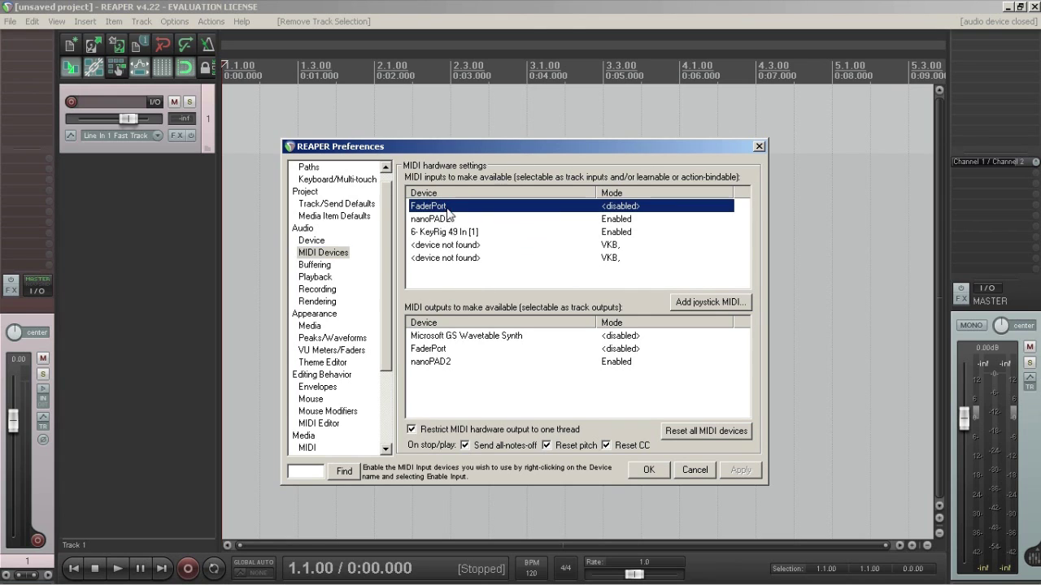
{"action": "left_click", "coordinate": [475, 352]}
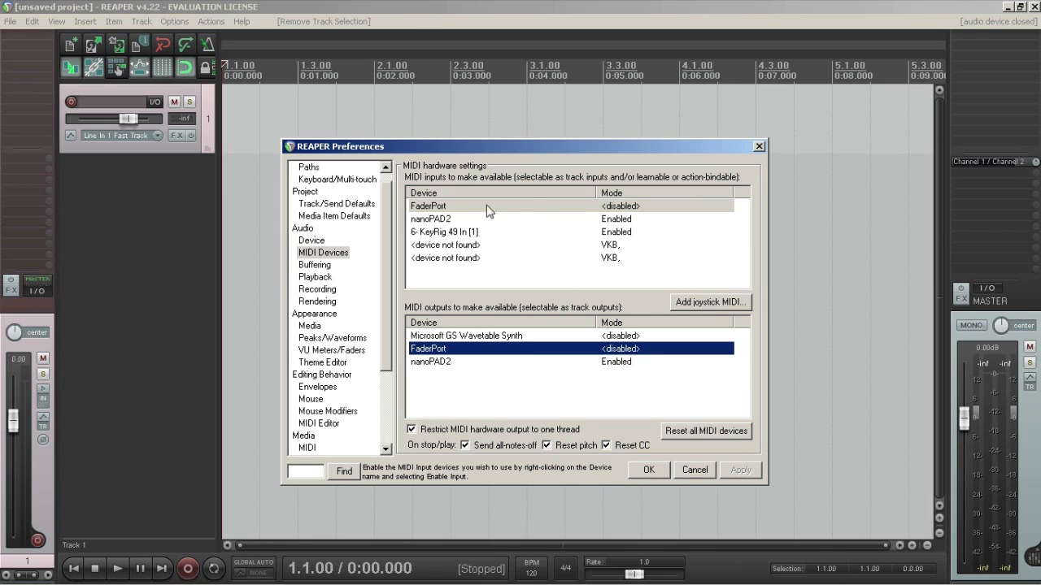
{"action": "left_click", "coordinate": [575, 232]}
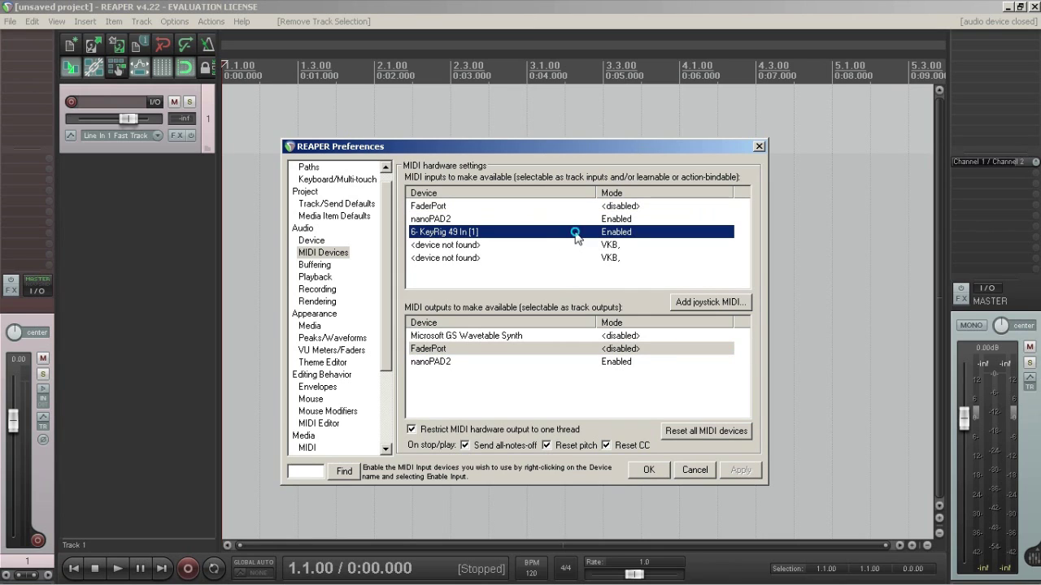
Toggle the 6- KeyRig 49 In [1] input off and back on so it shows Enabled.
{"action": "right_click", "coordinate": [576, 233]}
{"action": "left_click", "coordinate": [457, 267]}
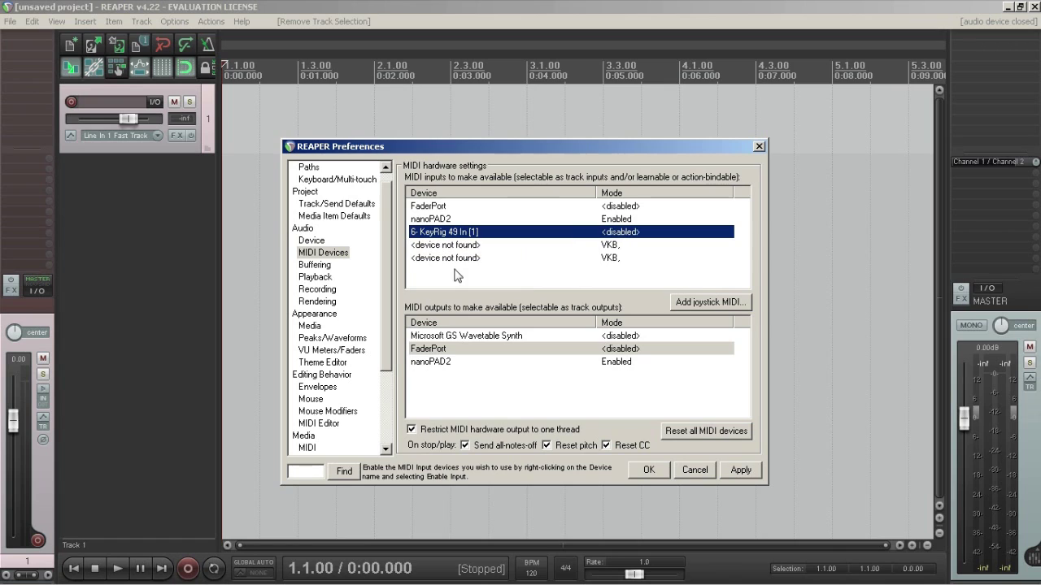
{"action": "right_click", "coordinate": [585, 236]}
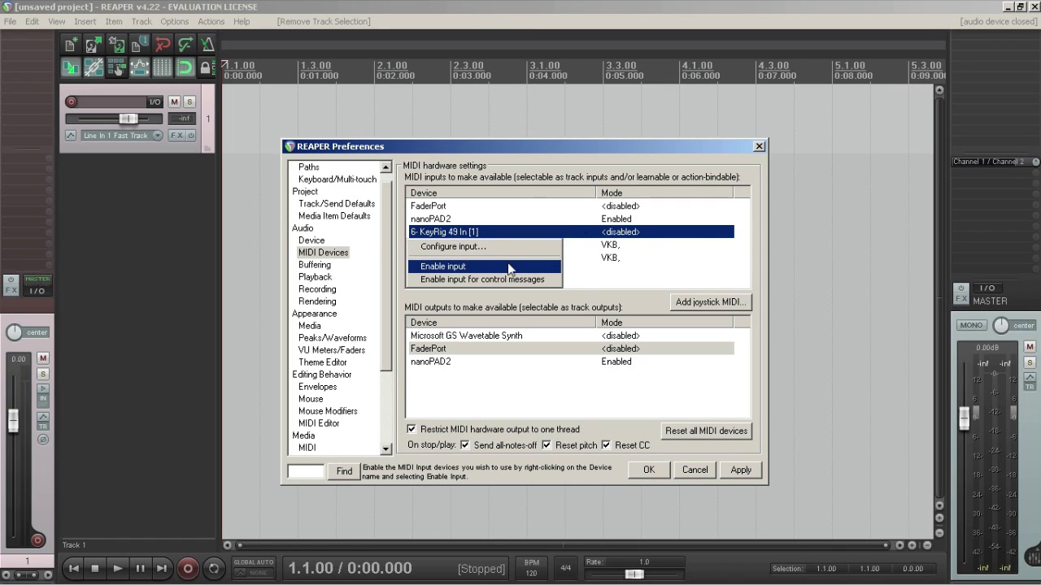
{"action": "left_click", "coordinate": [509, 265]}
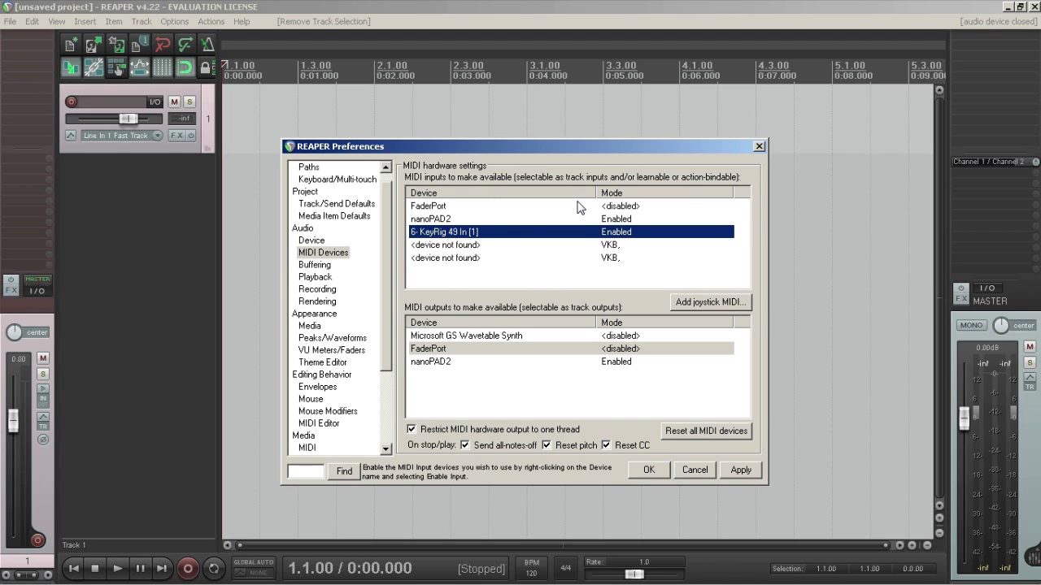
{"action": "left_click", "coordinate": [487, 363]}
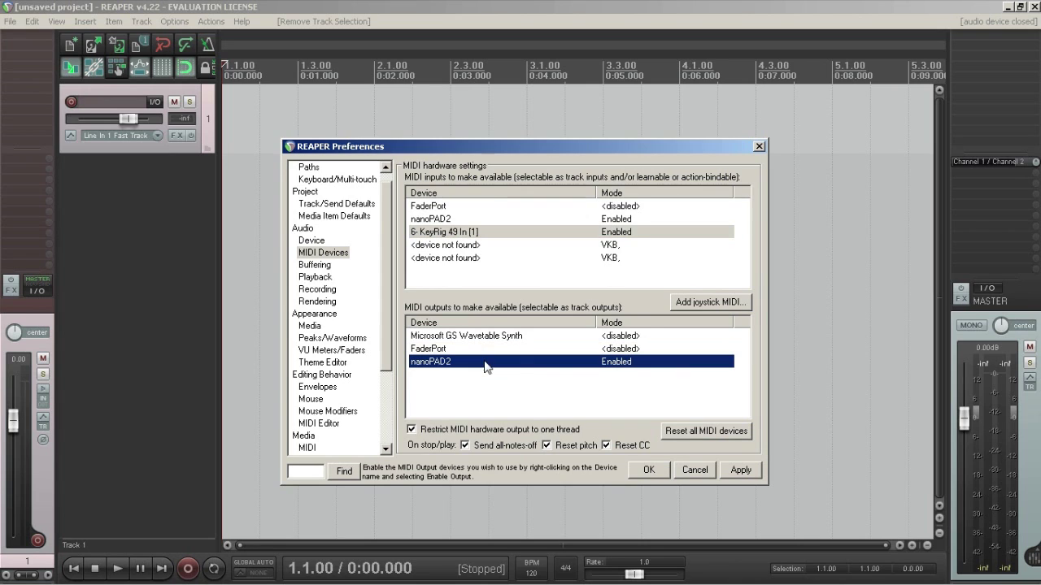